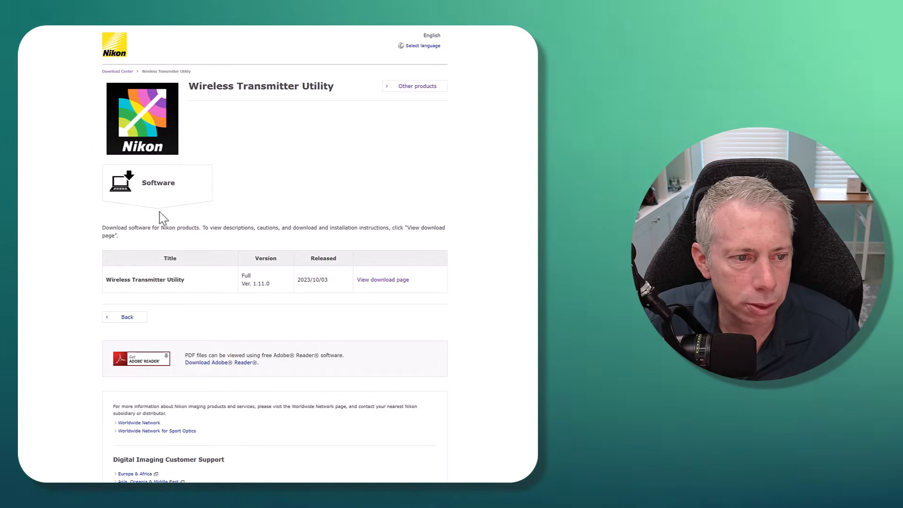
pyautogui.scroll(-2, 232, 249)
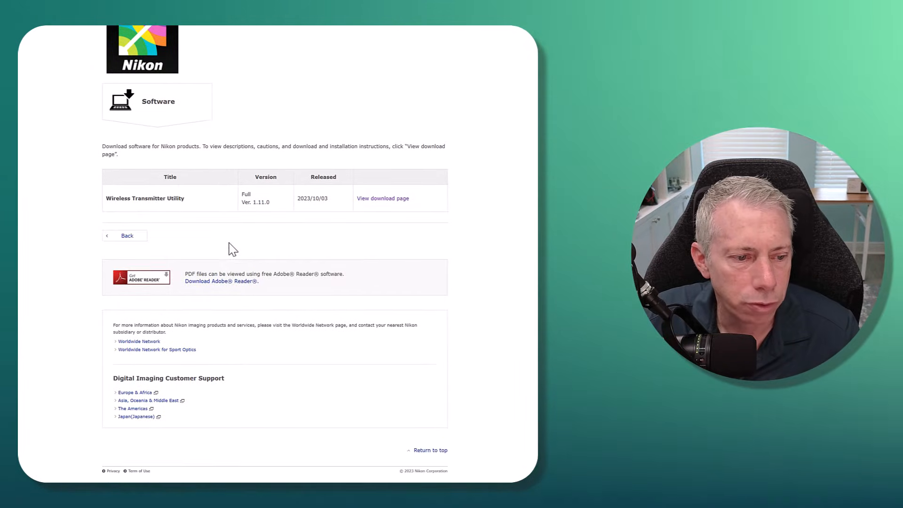
pyautogui.scroll(2, 232, 247)
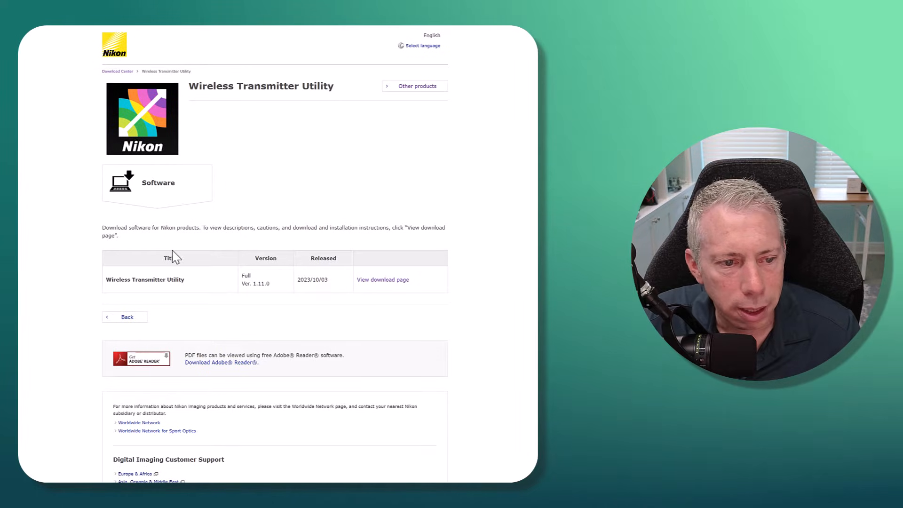
# Step: Reach the Windows download page for Wireless Transmitter Utility and choose the USA and Latin America region
pyautogui.click(384, 281)
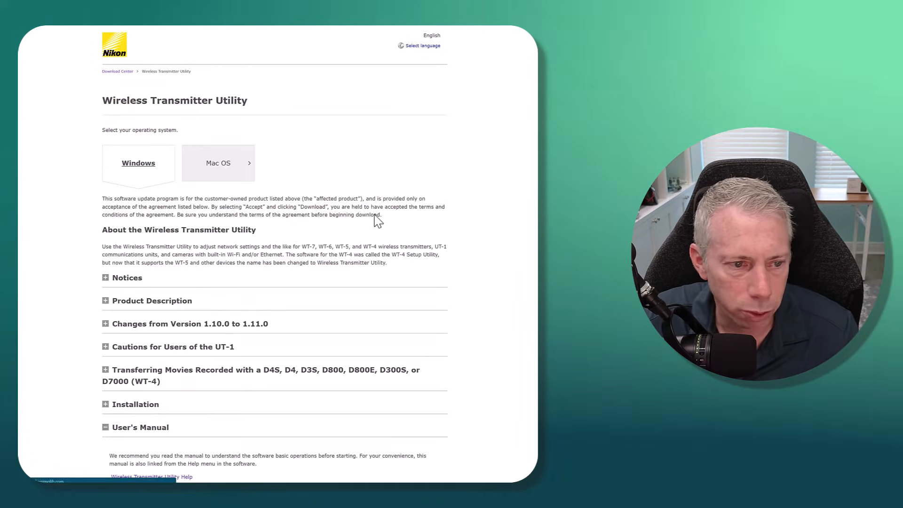
pyautogui.click(222, 165)
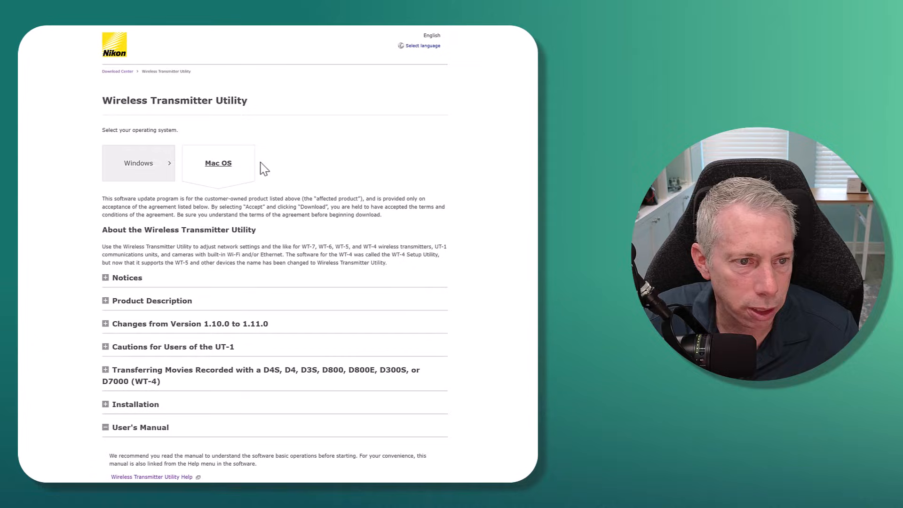
pyautogui.click(142, 167)
pyautogui.scroll(-3, 353, 177)
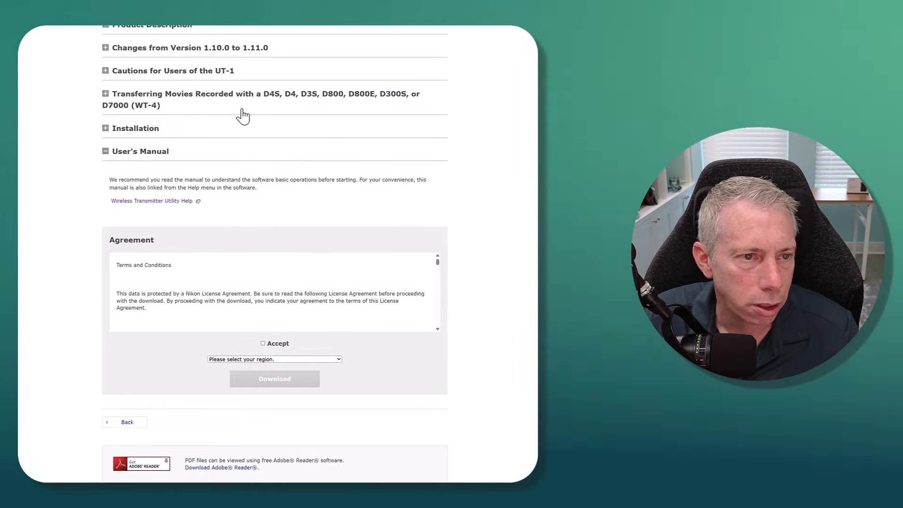
pyautogui.click(265, 360)
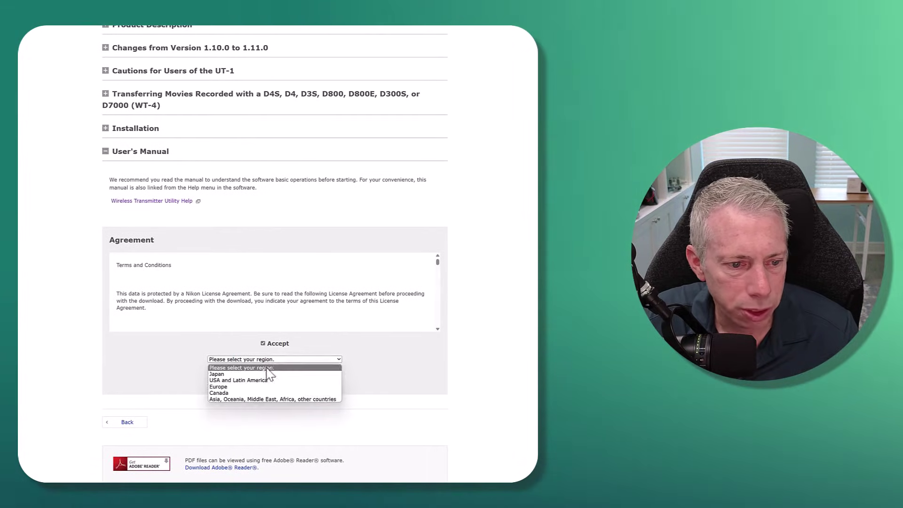
pyautogui.click(245, 381)
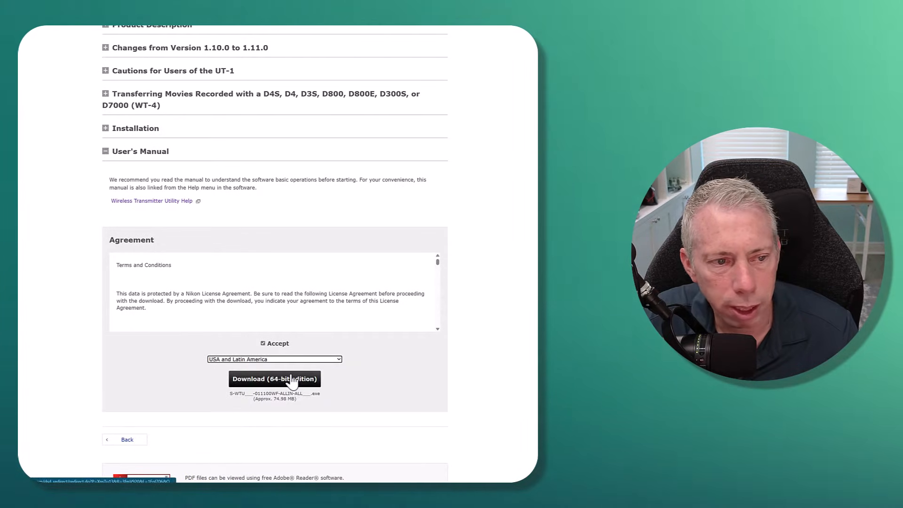
pyautogui.scroll(-2, 296, 381)
pyautogui.scroll(2, 328, 324)
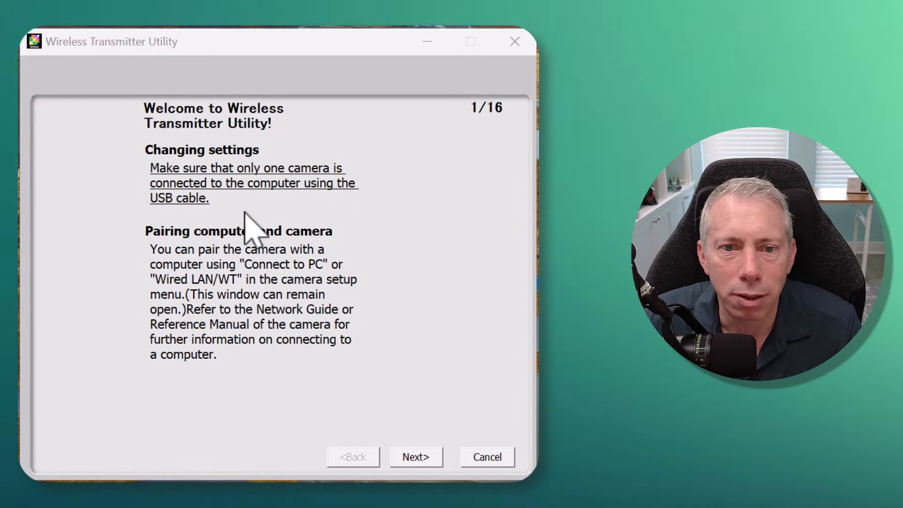
# Step: Choose the camera's built-in Wi-Fi as hardware and continue to the destination folder settings
pyautogui.click(425, 460)
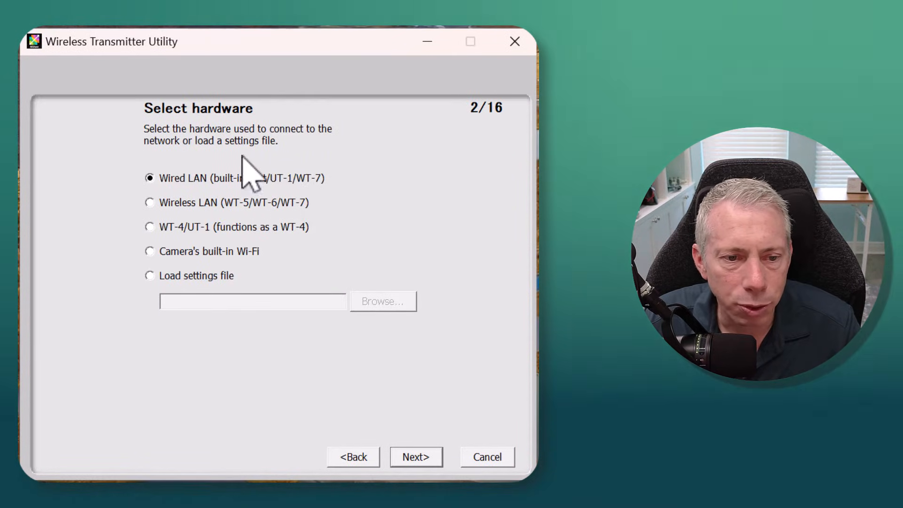
pyautogui.click(171, 252)
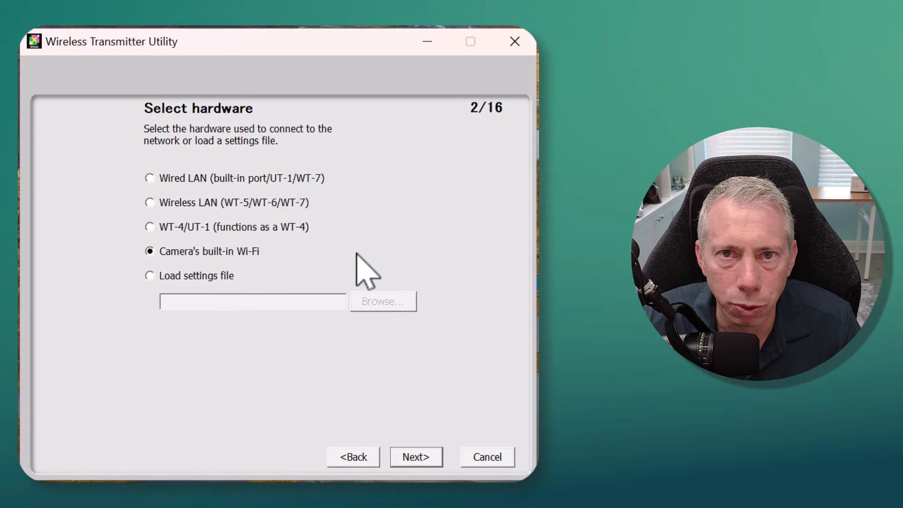
pyautogui.click(424, 458)
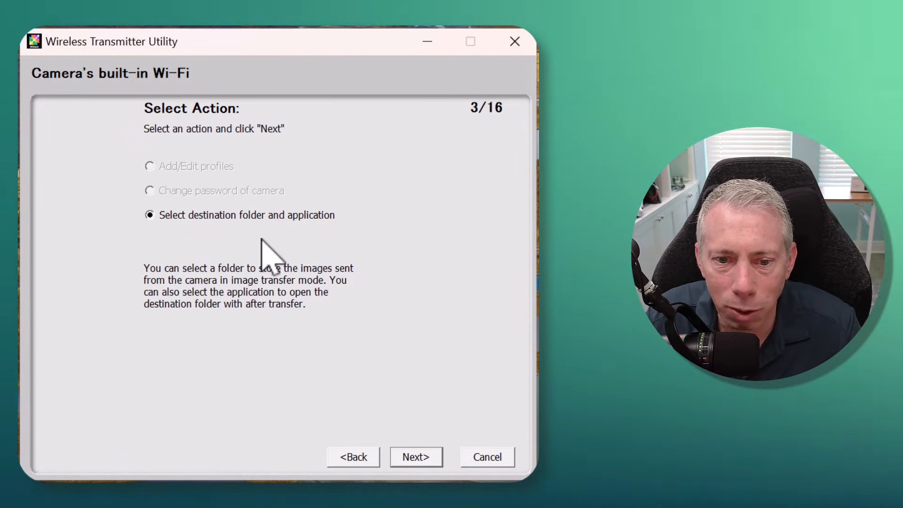
pyautogui.click(415, 458)
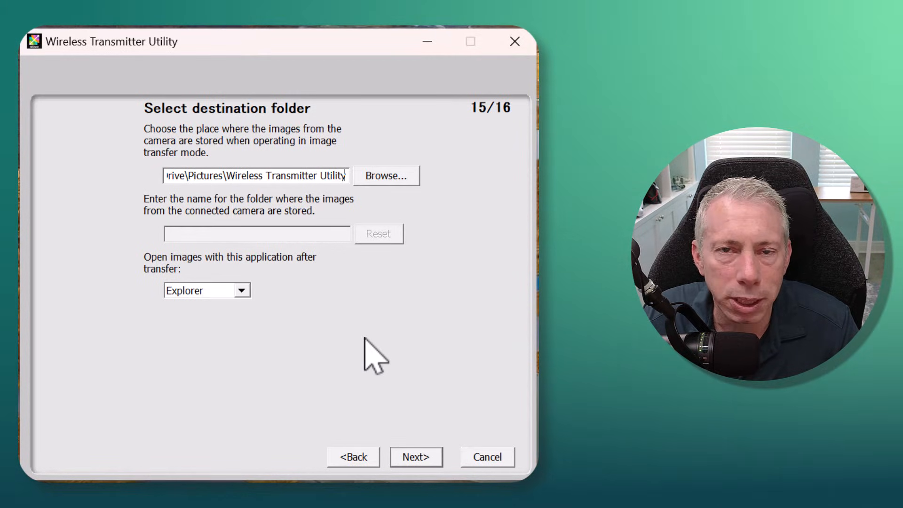
# Step: Save transferred images to the Wireless Transmitter Utility folder and keep Explorer for viewing them
pyautogui.click(395, 177)
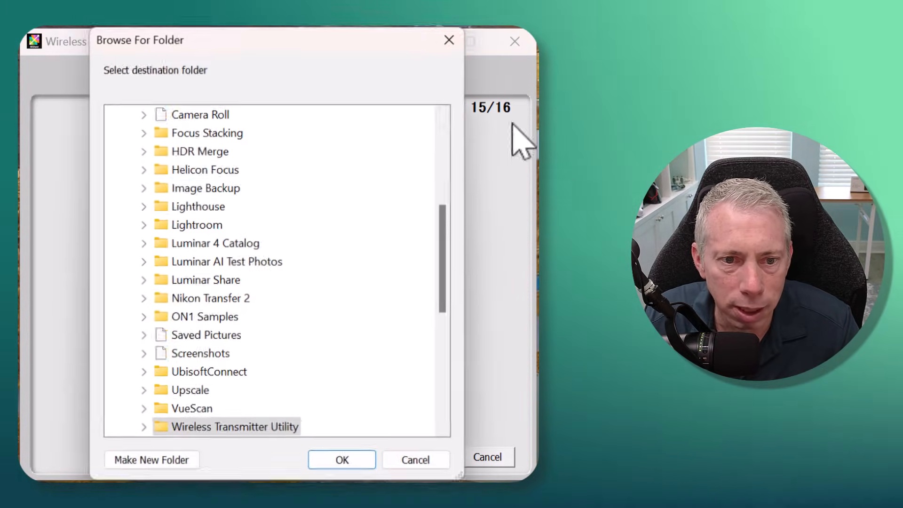
pyautogui.click(456, 36)
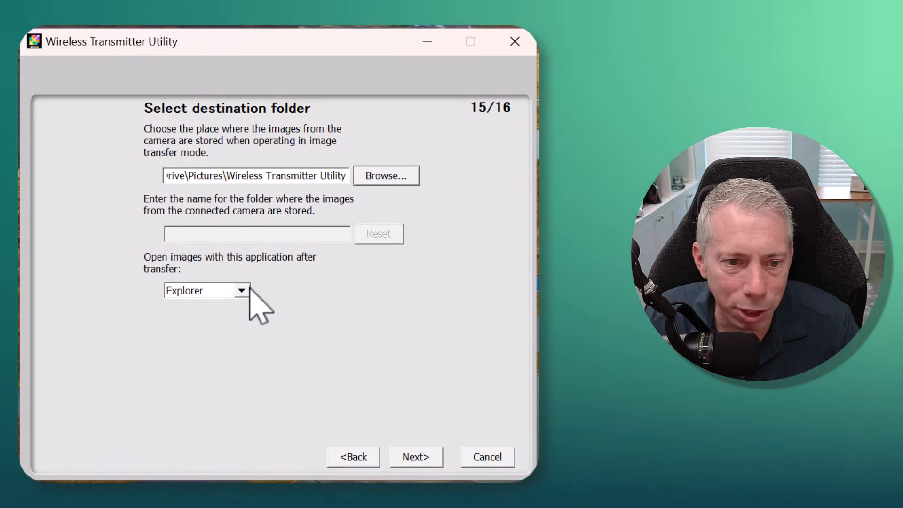
pyautogui.click(240, 291)
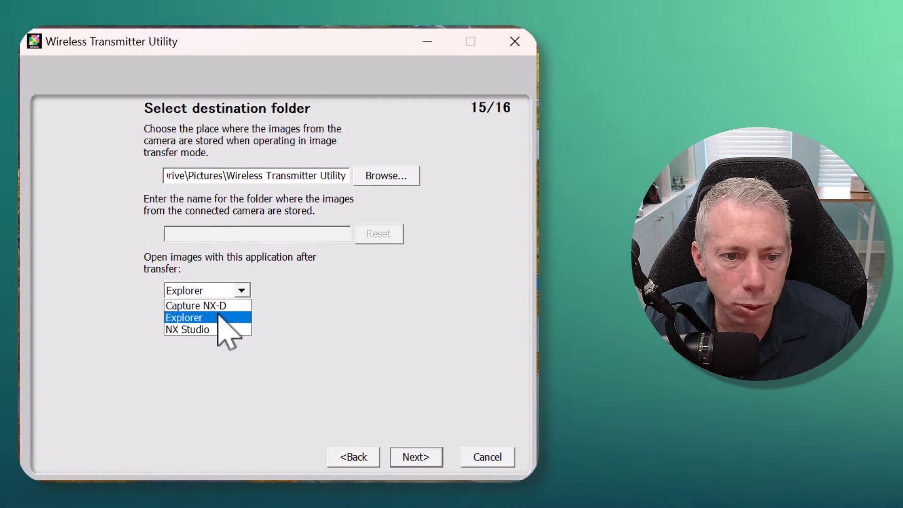
pyautogui.click(220, 318)
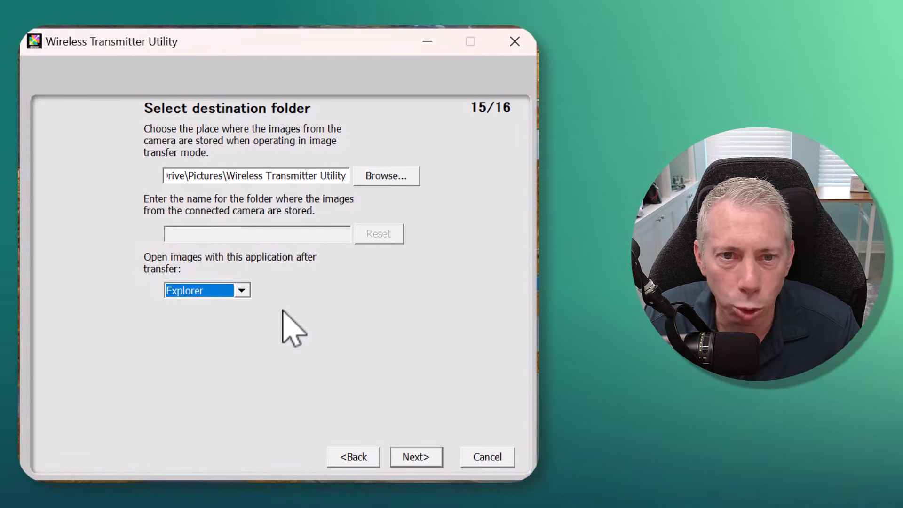
# Step: Apply the destination settings and finish the setup wizard
pyautogui.click(416, 458)
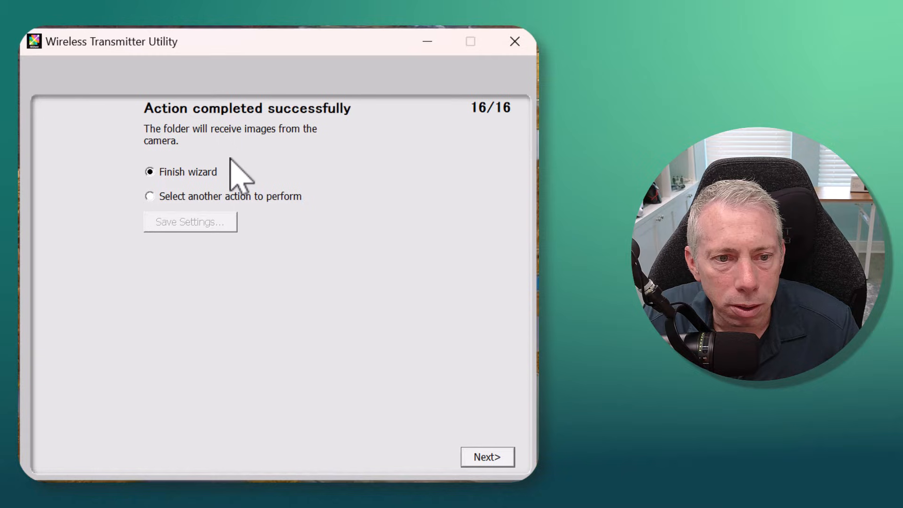
pyautogui.click(496, 459)
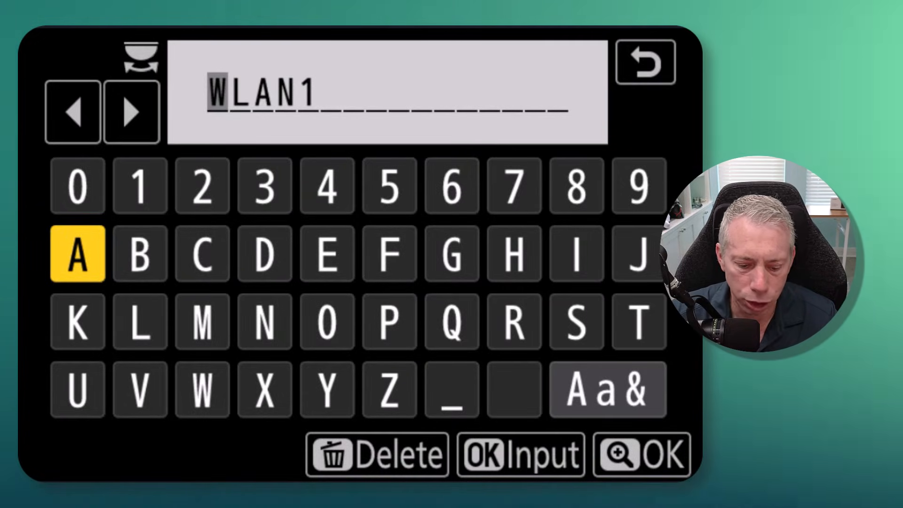
# Step: Add the prefix Z9_ before WLAN1 on the camera's on-screen keyboard
pyautogui.press('Down')
pyautogui.press('Down')
pyautogui.press('Right')
pyautogui.press('Right')
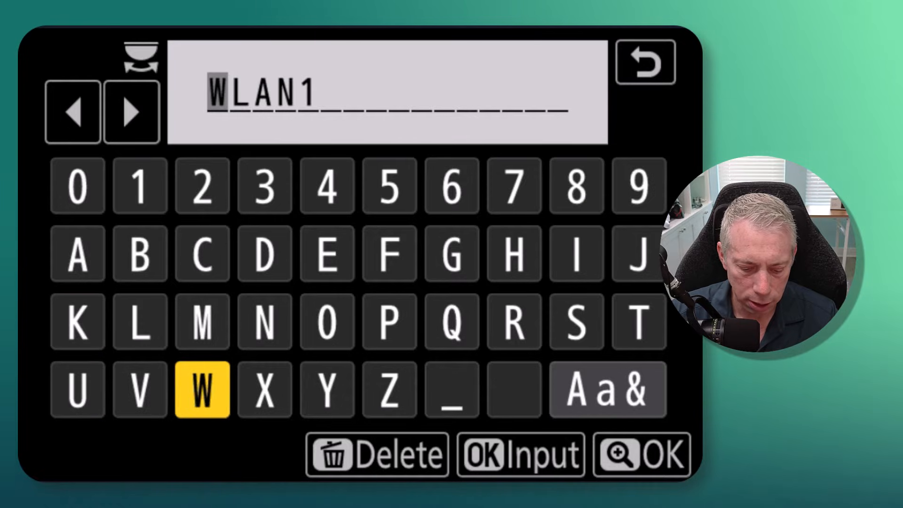
pyautogui.press('Right')
pyautogui.press('Right')
pyautogui.press('Right')
pyautogui.press('Return')
pyautogui.press('Up')
pyautogui.press('Up')
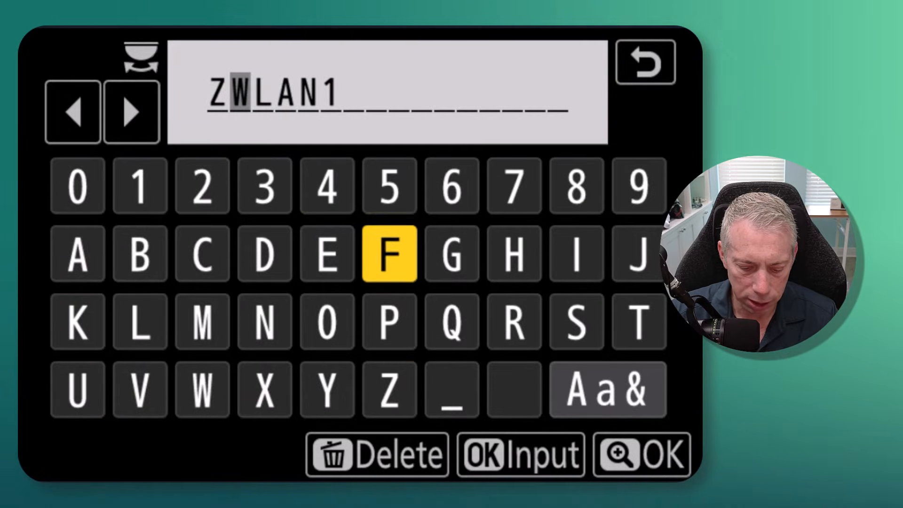
pyautogui.press('Up')
pyautogui.press('Right')
pyautogui.press('Right')
pyautogui.press('Right')
pyautogui.press('Right')
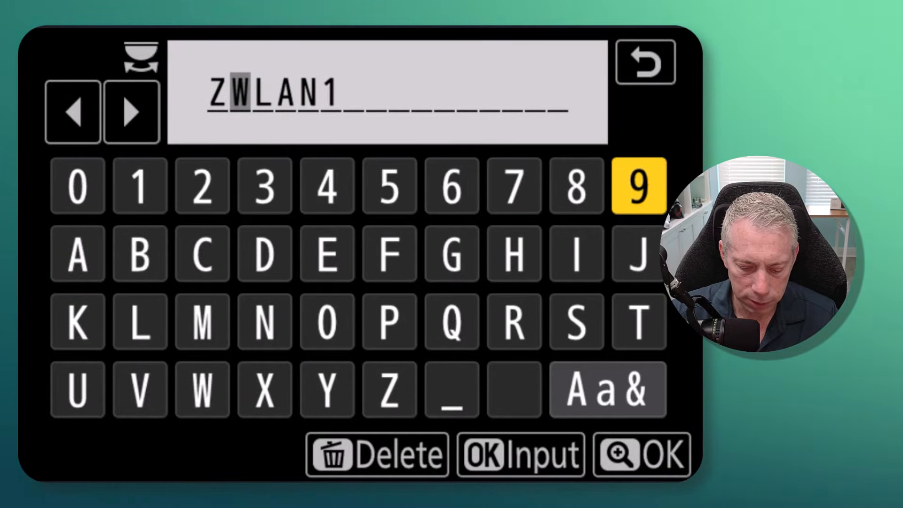
pyautogui.press('Return')
pyautogui.press('Left')
pyautogui.press('Left')
pyautogui.press('Left')
pyautogui.press('Down')
pyautogui.press('Down')
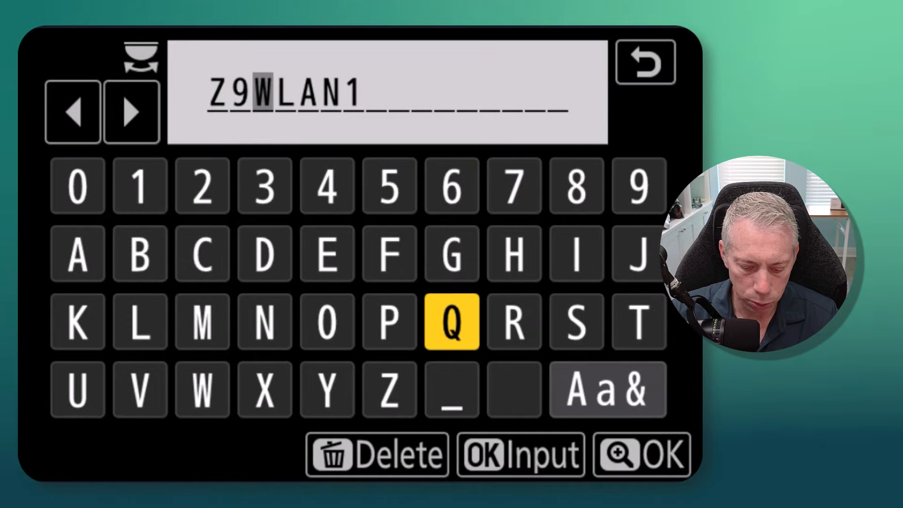
pyautogui.press('Down')
pyautogui.press('Return')
pyautogui.press('Right')
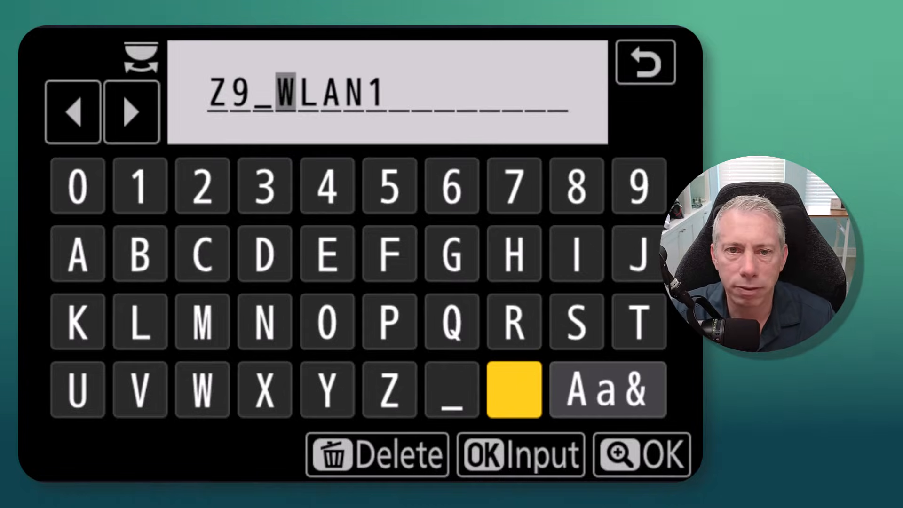
# Step: Confirm the profile name Z9_WLAN1 and continue to the connection method choice
pyautogui.press('Return')
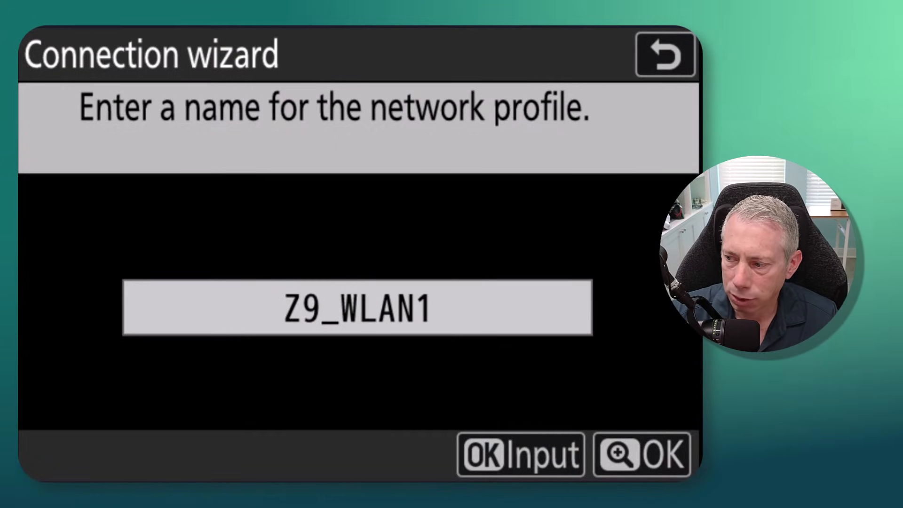
pyautogui.press('Return')
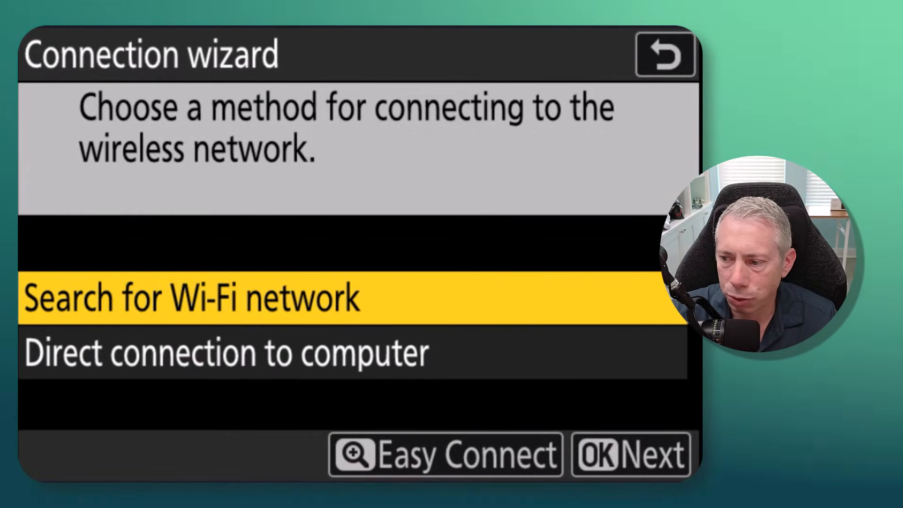
# Step: Search for Wi-Fi networks and join the ShutterSpeak network from the list
pyautogui.press('Return')
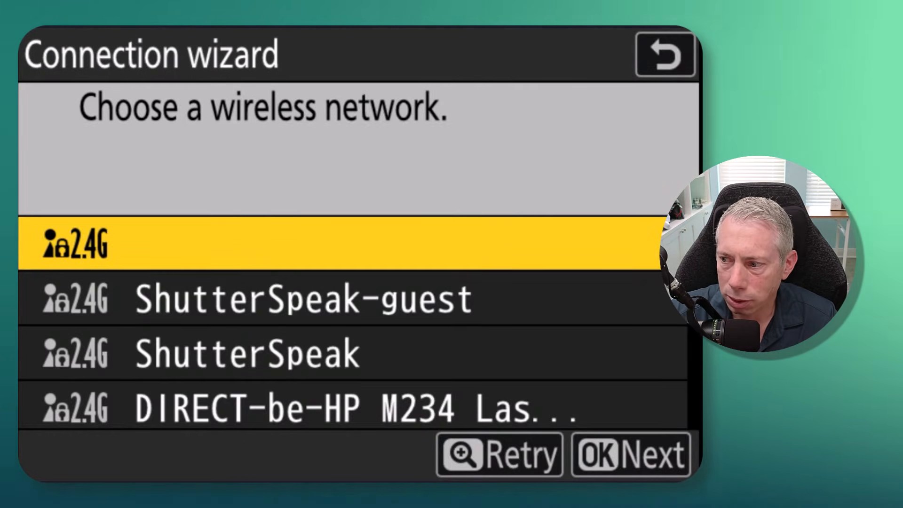
pyautogui.press('Down')
pyautogui.press('Down')
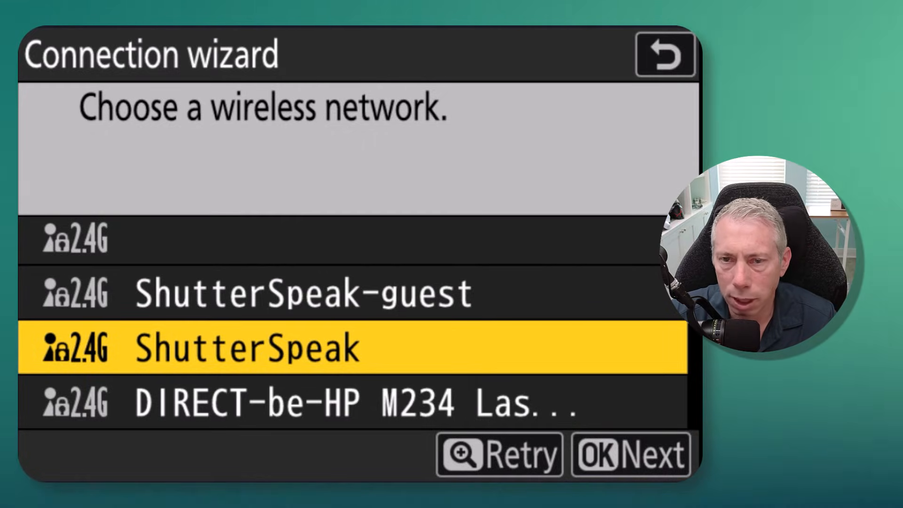
pyautogui.press('Return')
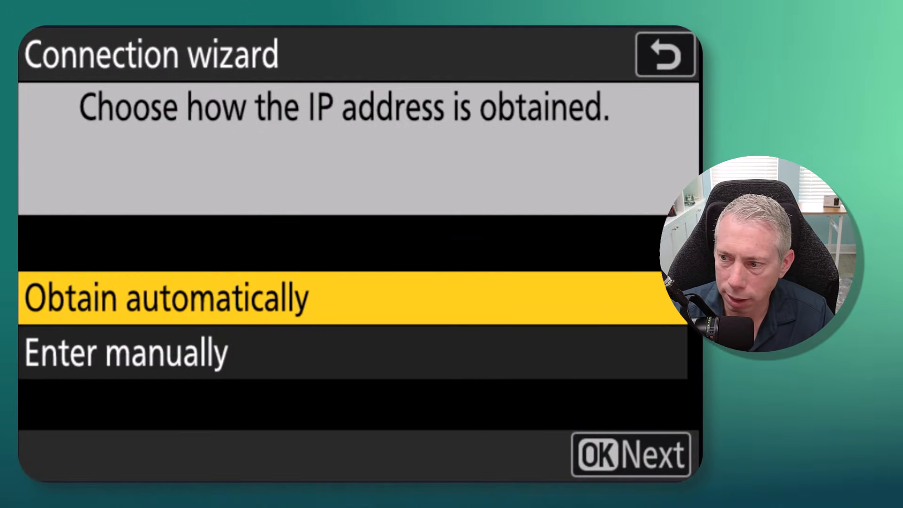
# Step: Obtain the IP address automatically and continue past the configuration summary to pairing
pyautogui.press('Return')
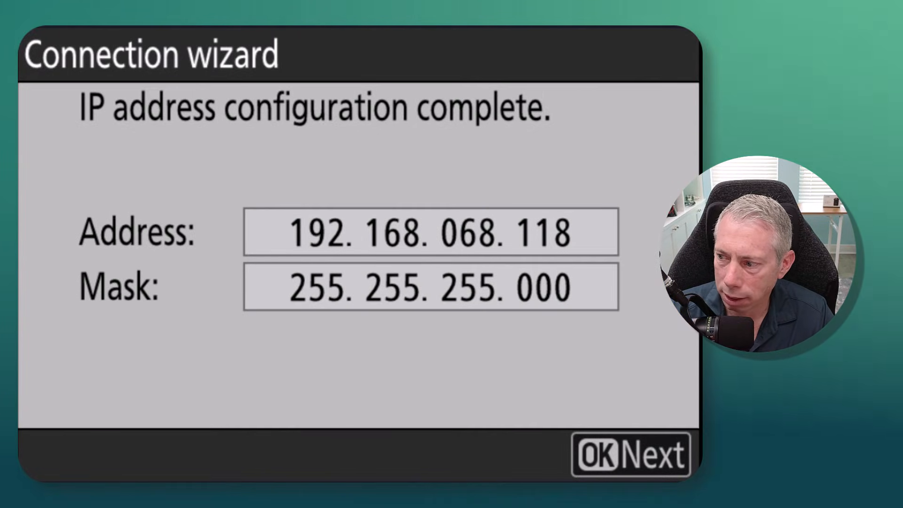
pyautogui.press('Return')
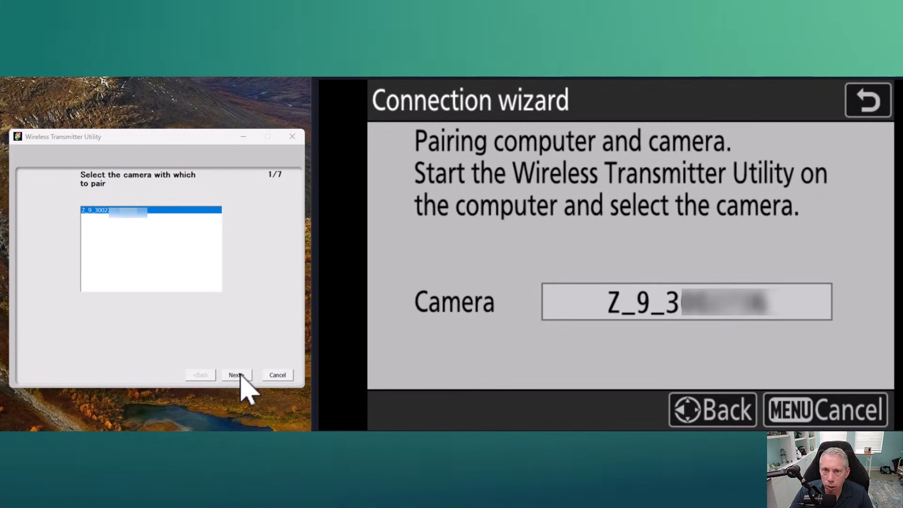
pyautogui.click(238, 375)
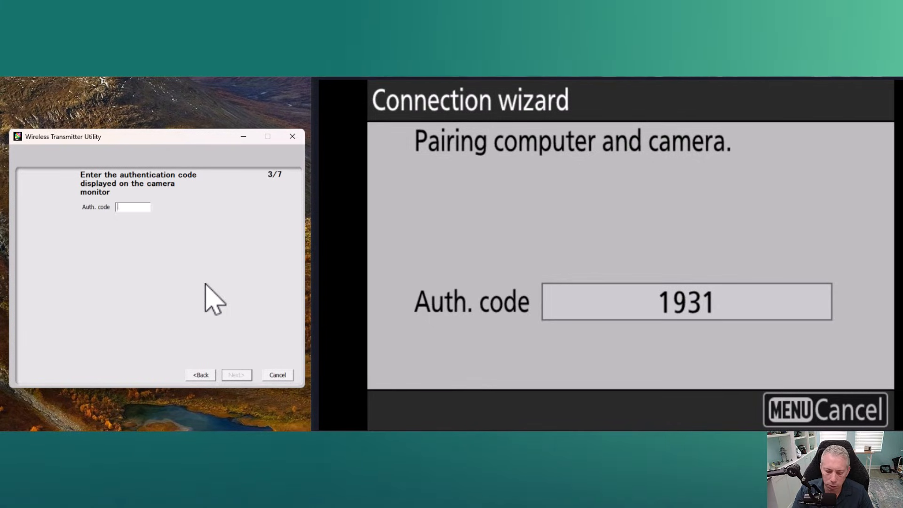
pyautogui.write('1931')
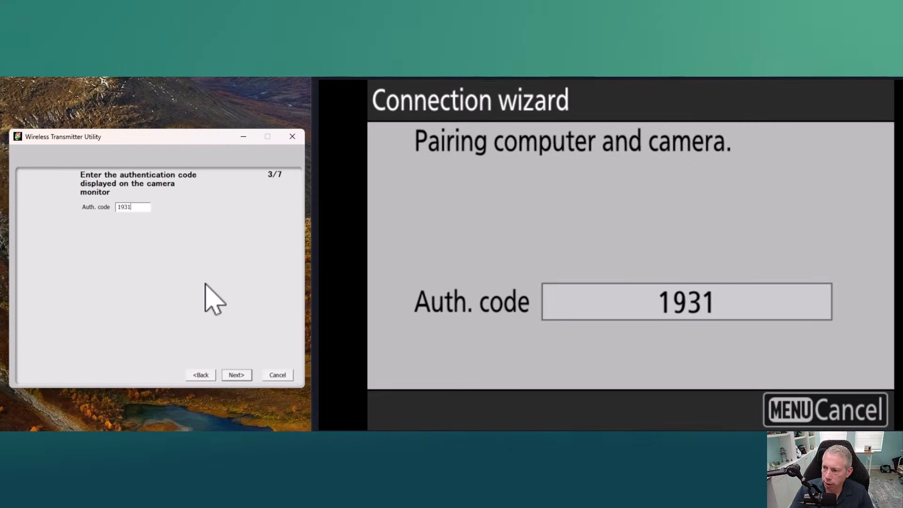
pyautogui.click(238, 375)
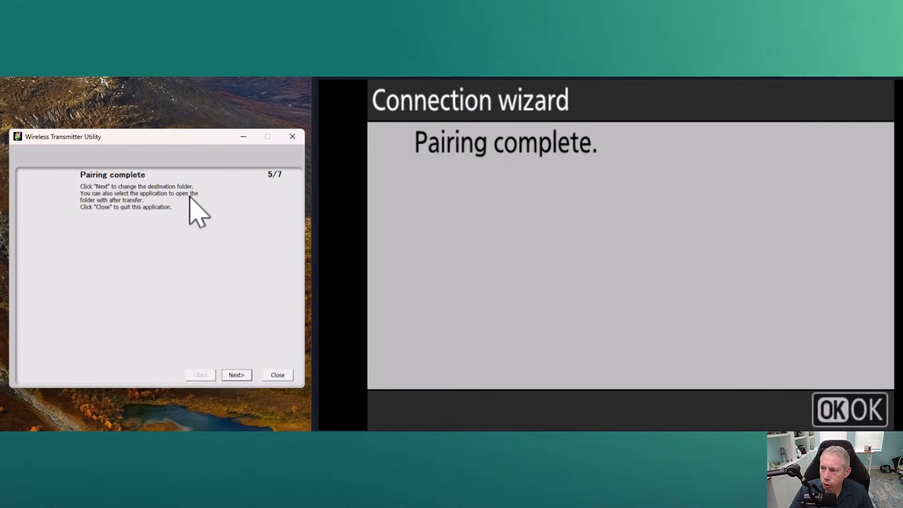
pyautogui.click(234, 374)
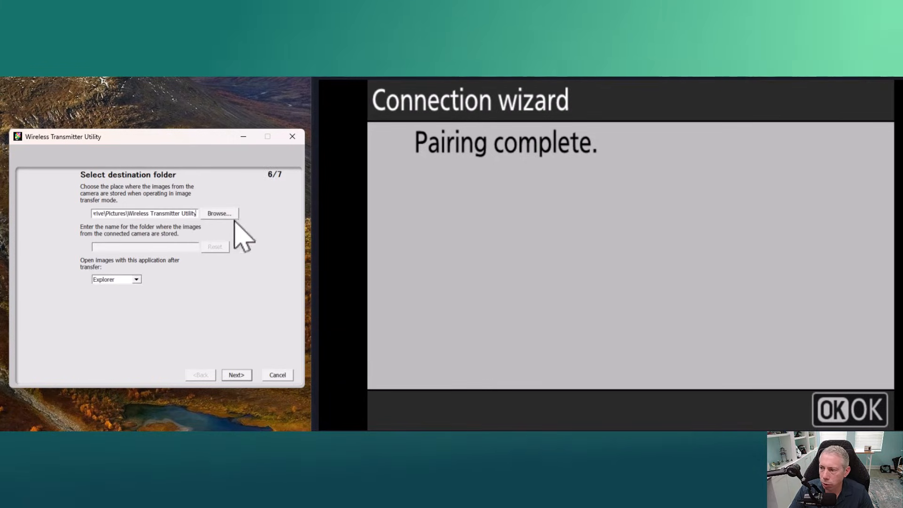
pyautogui.click(236, 375)
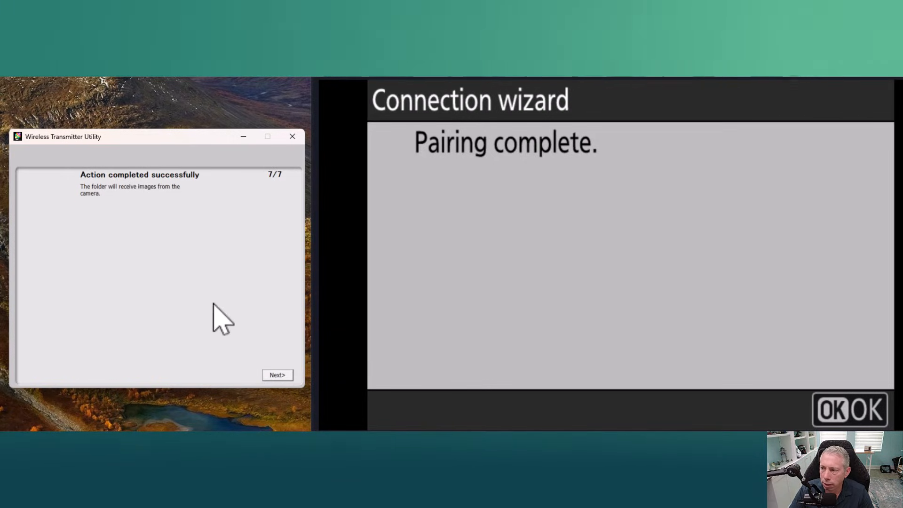
pyautogui.click(278, 375)
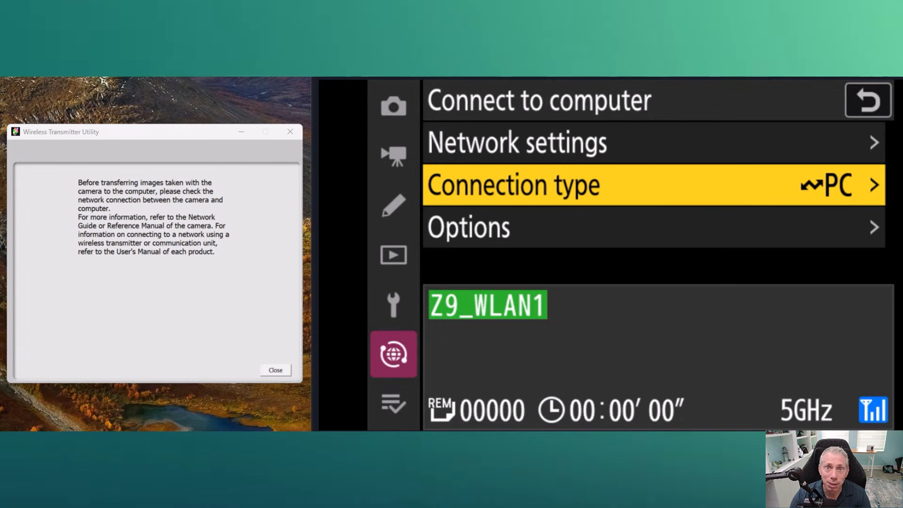
# Step: In the connection Options, set Auto upload to ON
pyautogui.press('Down')
pyautogui.press('Right')
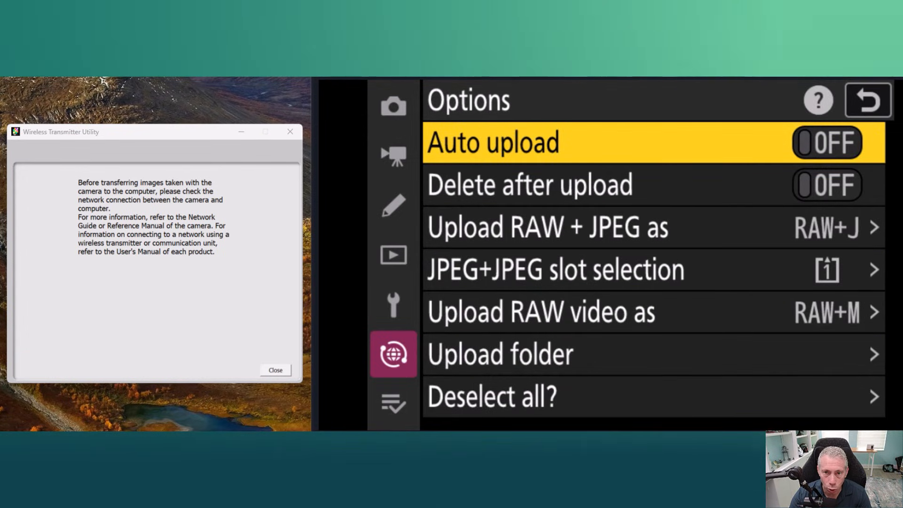
pyautogui.press('Return')
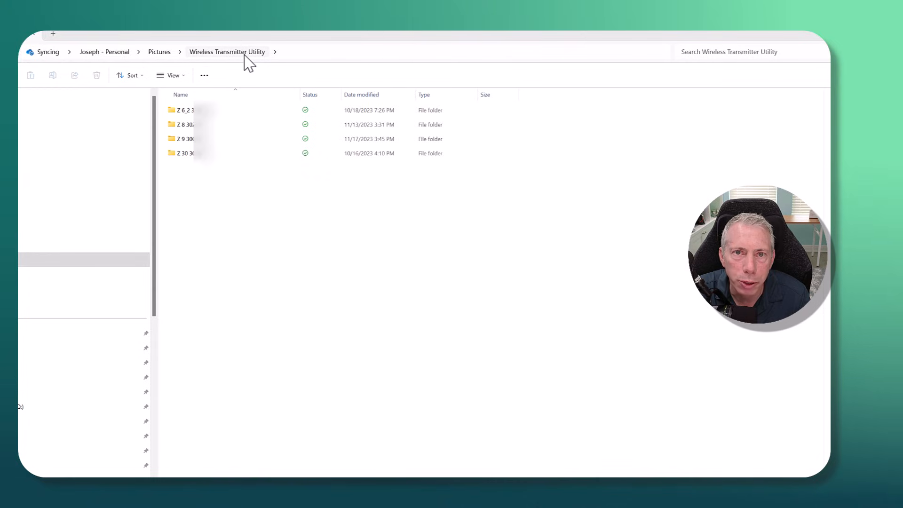
# Step: Navigate into Z 9 > DCIM > 100NCZ_9 to show the transferred NEF images
pyautogui.click(201, 153)
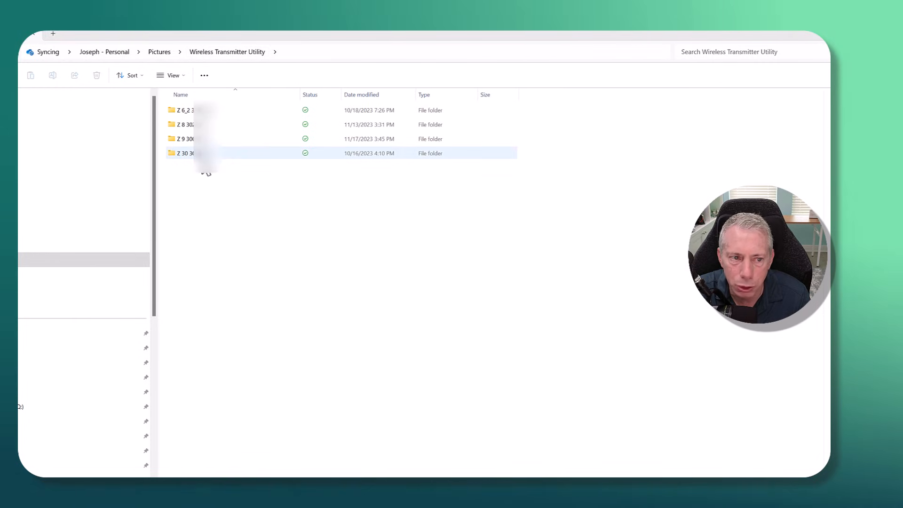
pyautogui.click(189, 139)
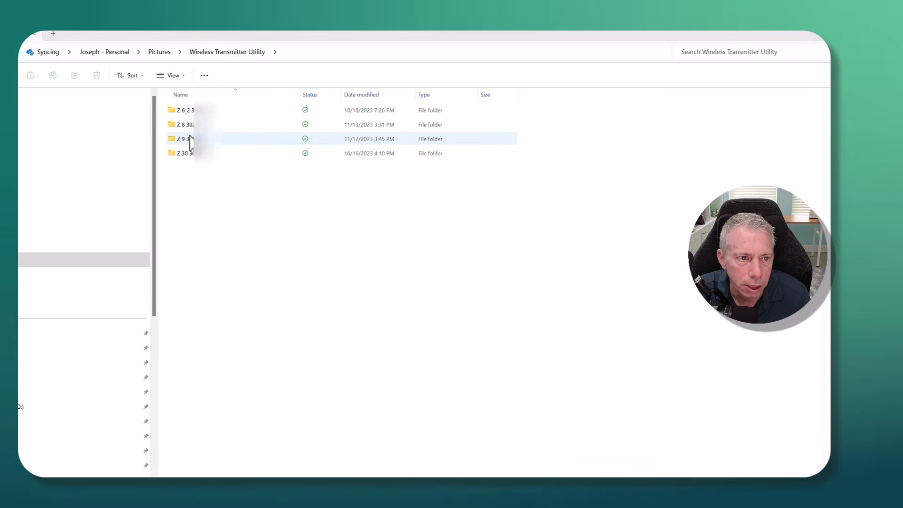
pyautogui.doubleClick(189, 144)
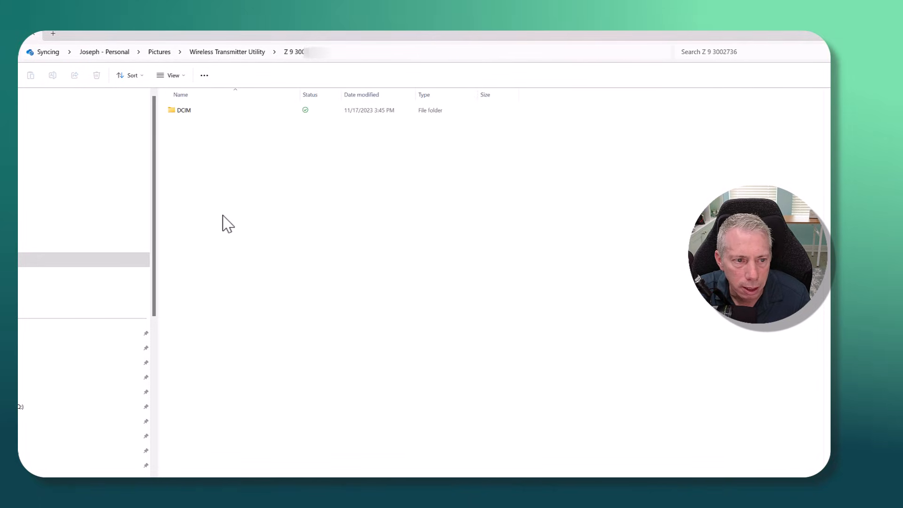
pyautogui.click(170, 113)
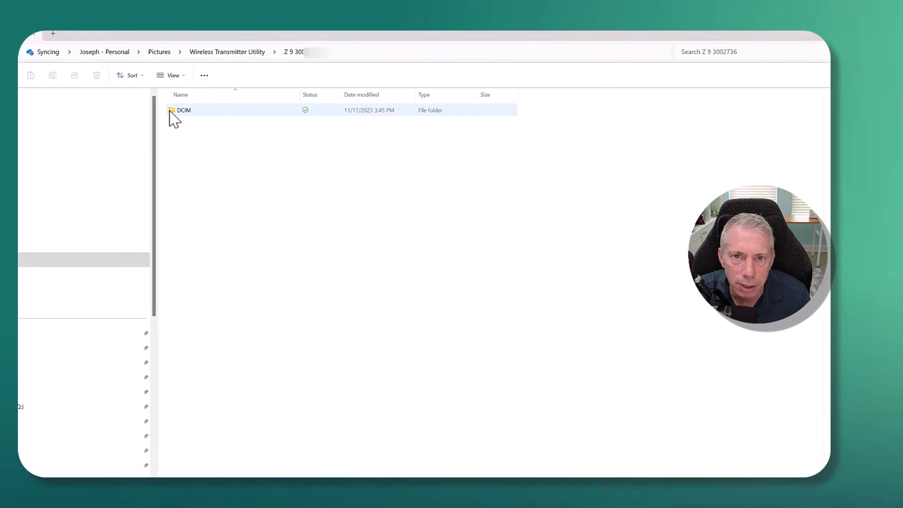
pyautogui.doubleClick(173, 119)
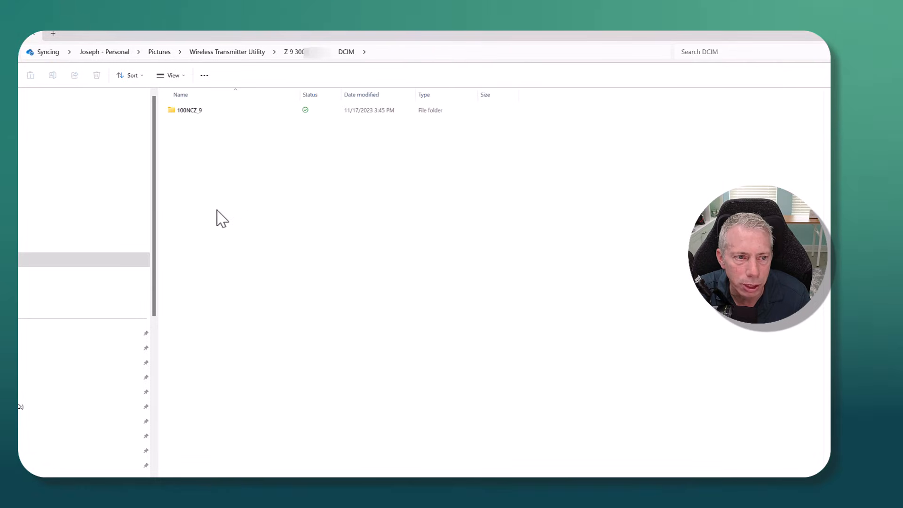
pyautogui.click(172, 115)
pyautogui.doubleClick(176, 117)
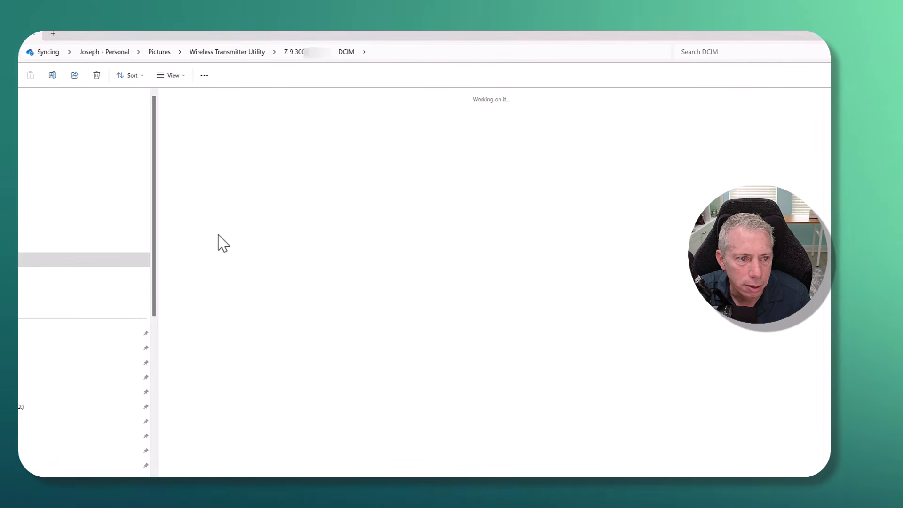